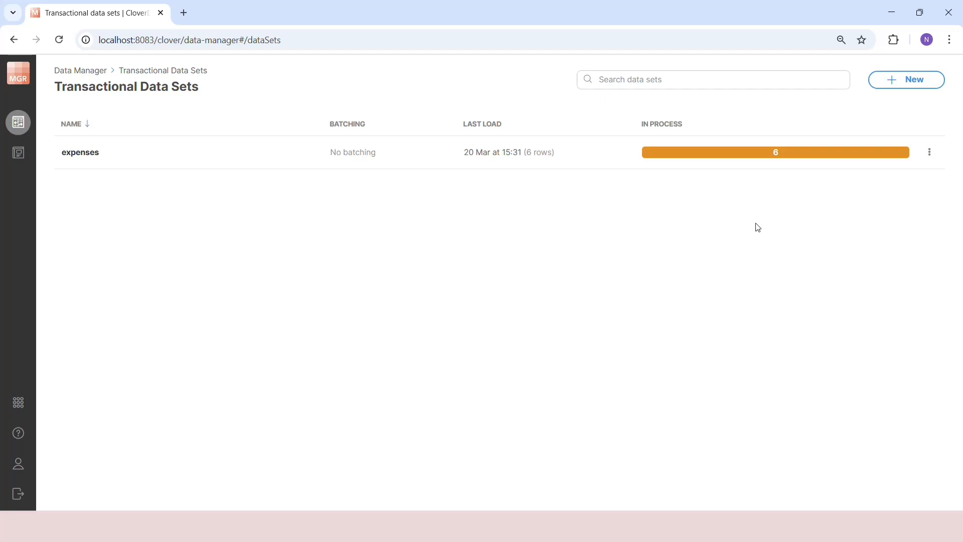
- Start configuring a new transactional data set and begin adding a column in its data layout
click(899, 83)
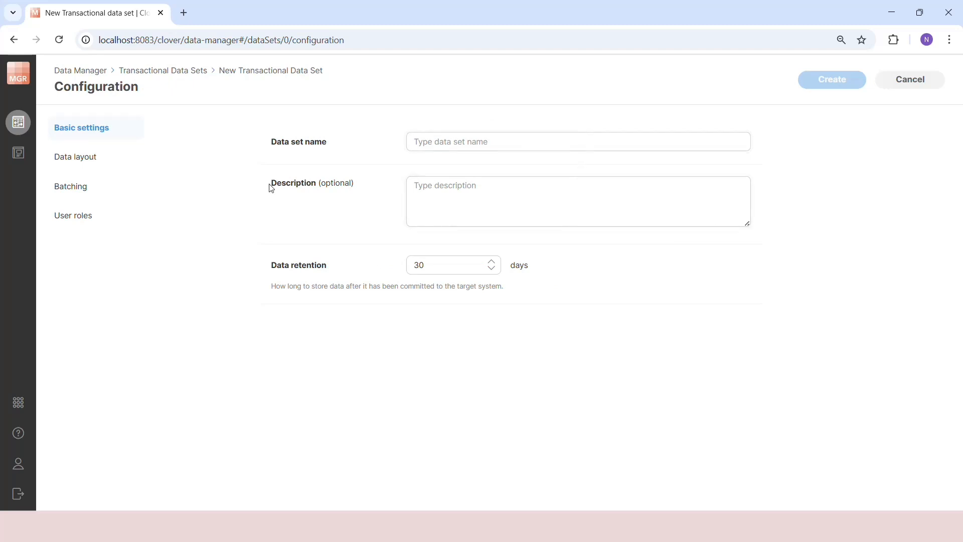
click(90, 162)
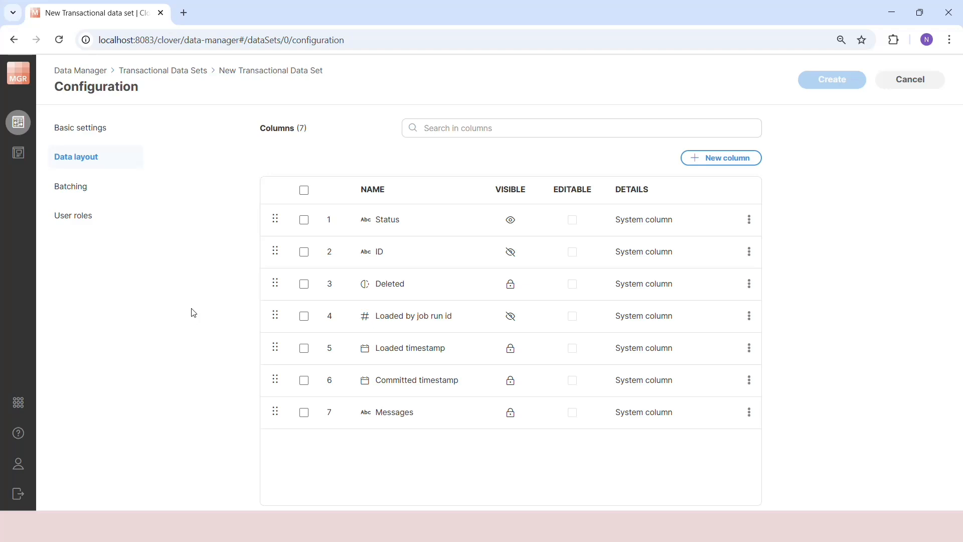
click(730, 158)
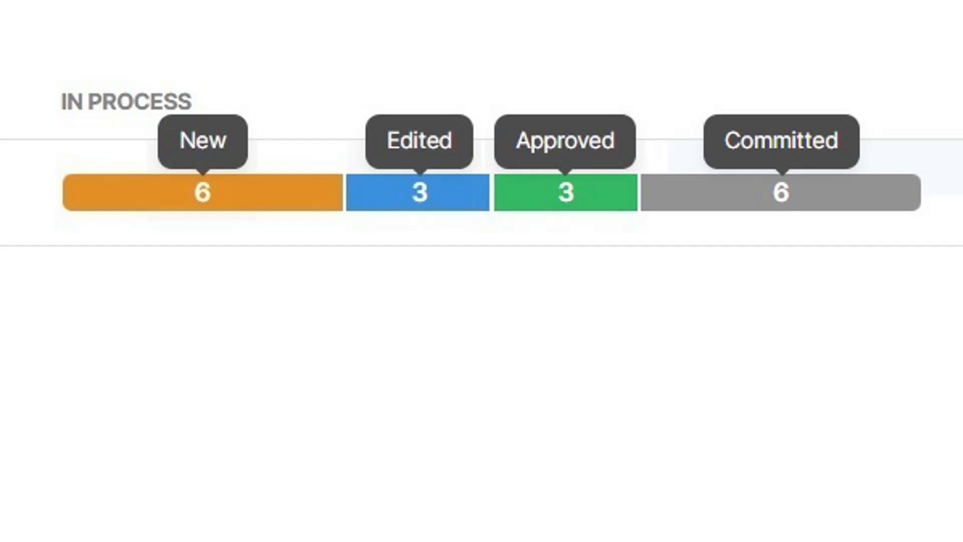
- View the records in the expenses data set and return to the list of transactional data sets
click(75, 159)
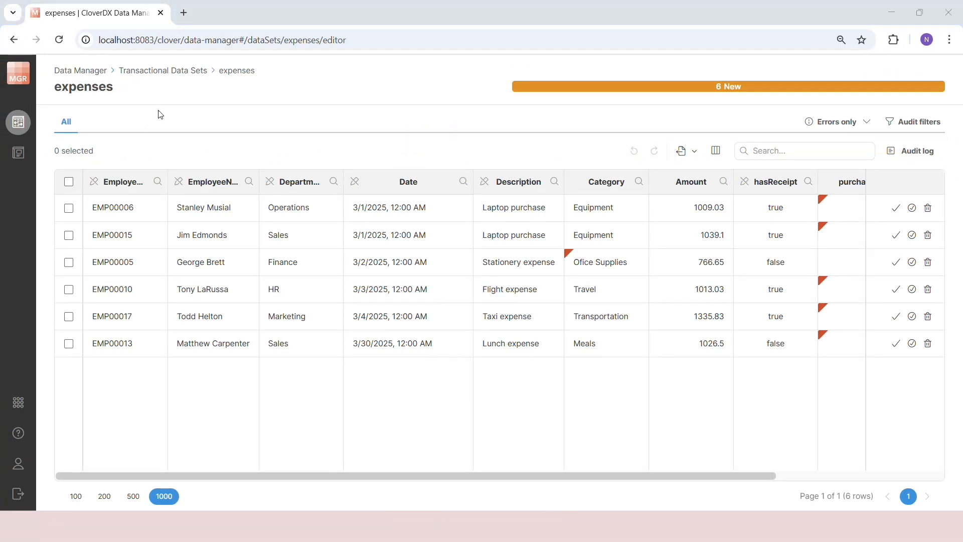
click(170, 73)
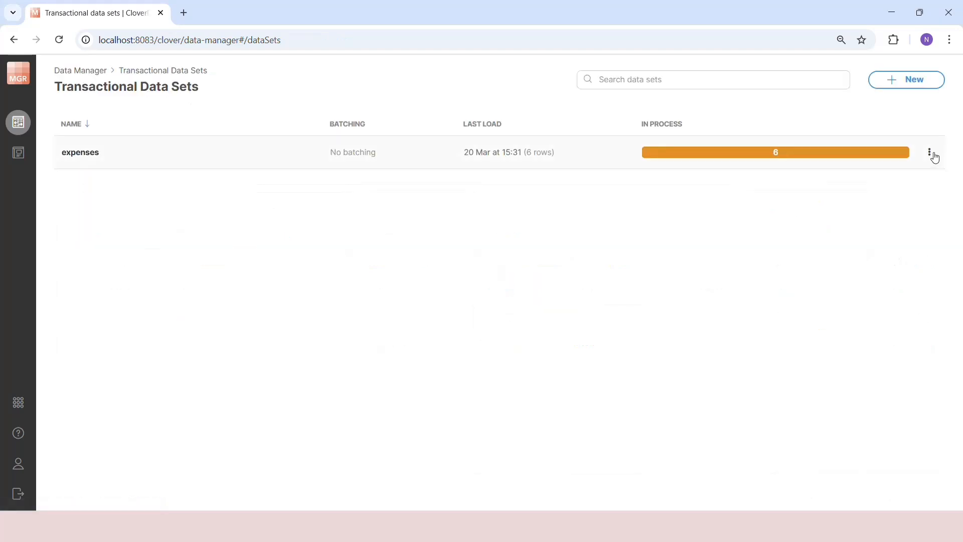
- Open the user roles in the expenses data set's configuration and assign the third listed user as Data Editor
click(930, 152)
click(902, 182)
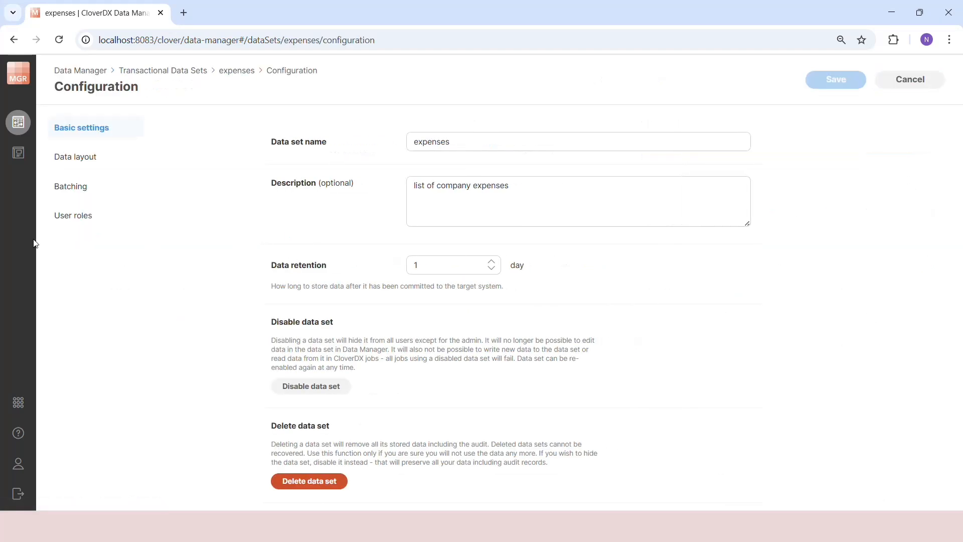
click(56, 221)
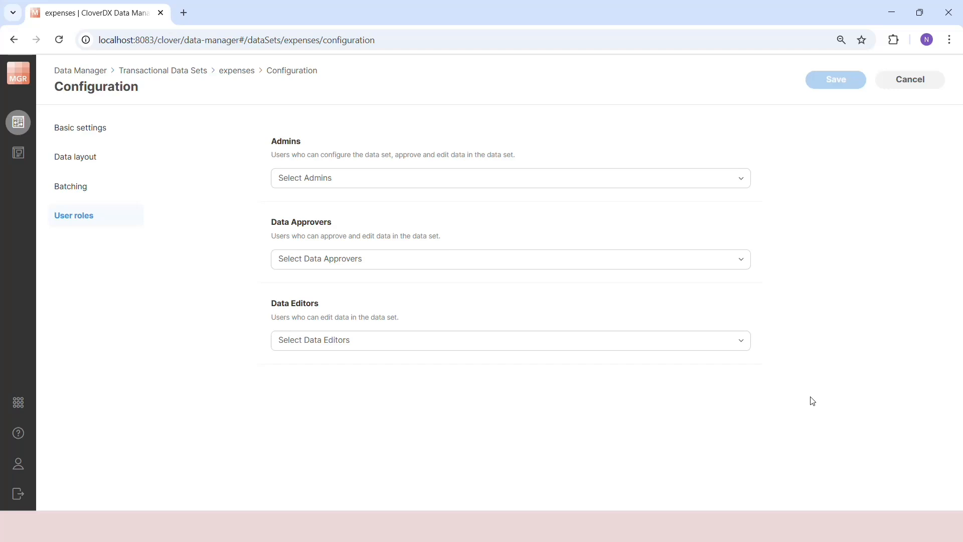
click(730, 346)
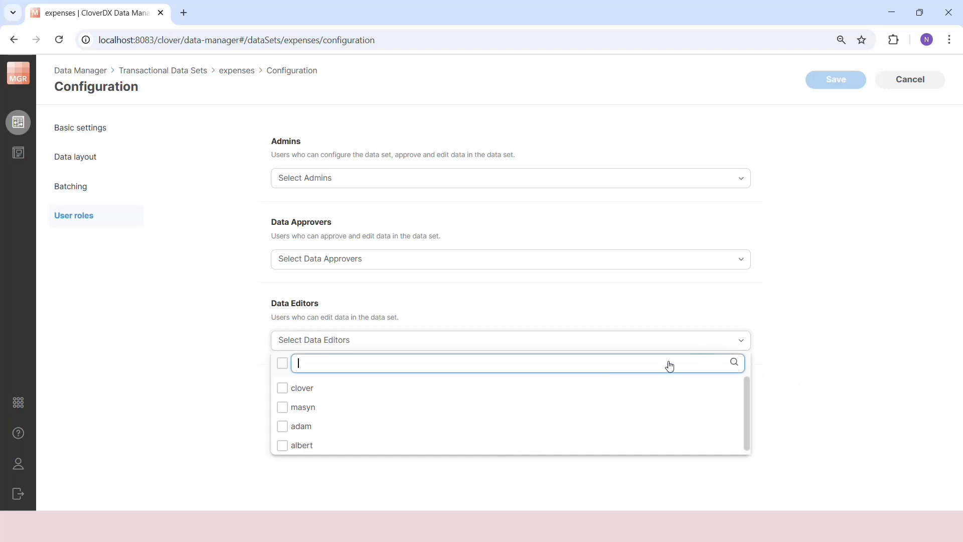
click(284, 427)
click(184, 373)
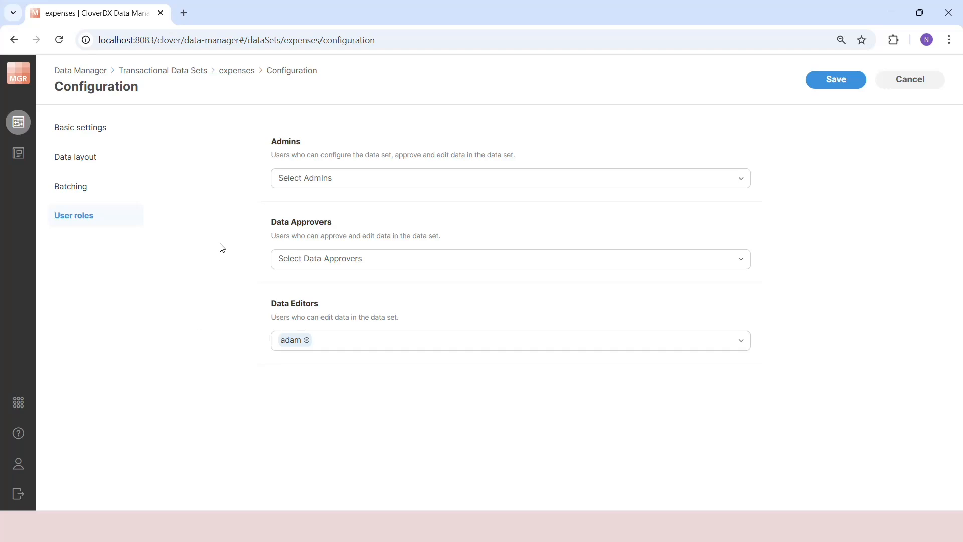
- Assign the fourth listed user as Data Approver for the expenses data set
click(436, 273)
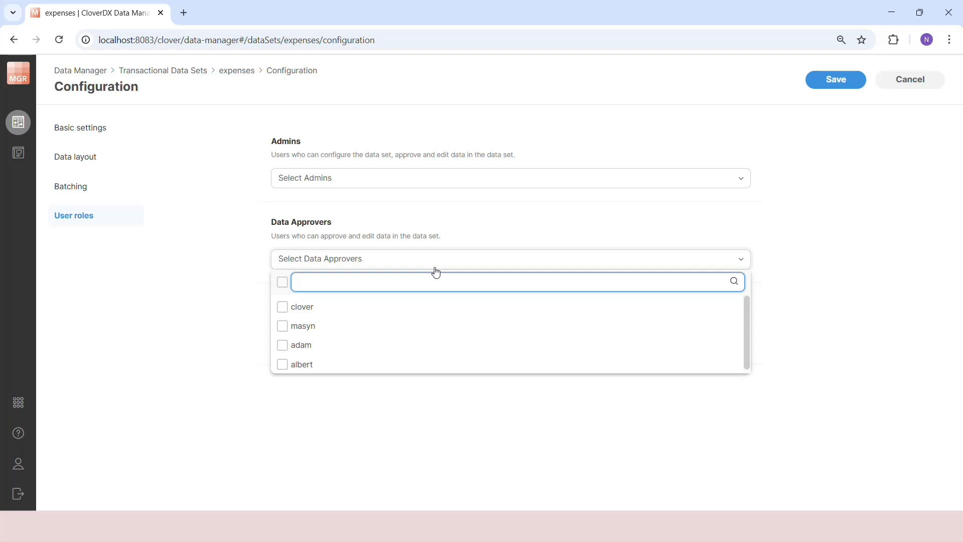
click(284, 348)
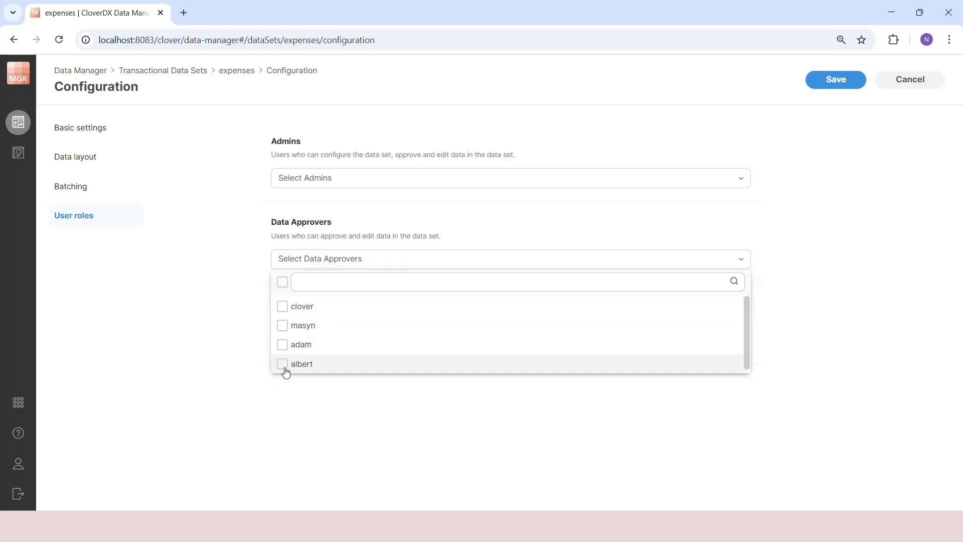
click(283, 365)
click(205, 275)
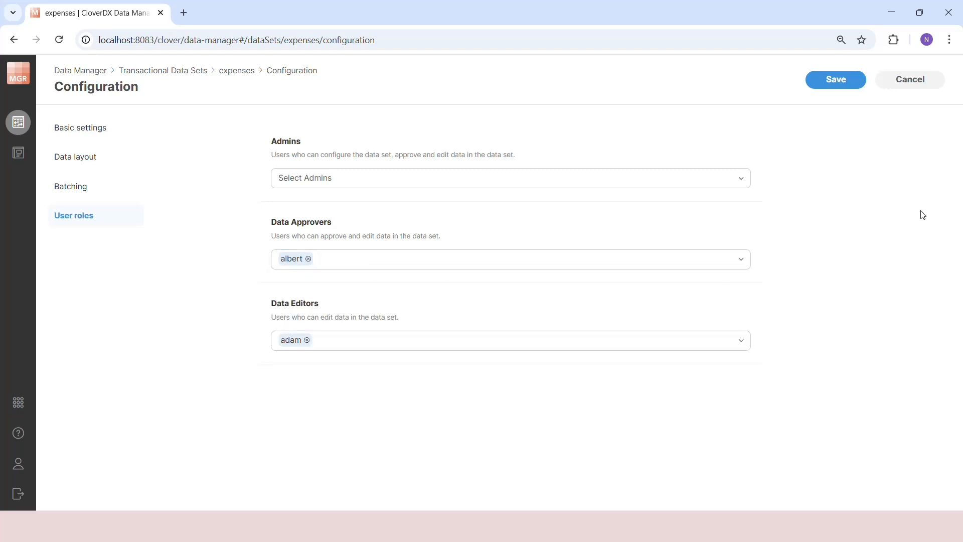
- Assign the clover account as Admin of the expenses data set and save the configuration
click(486, 183)
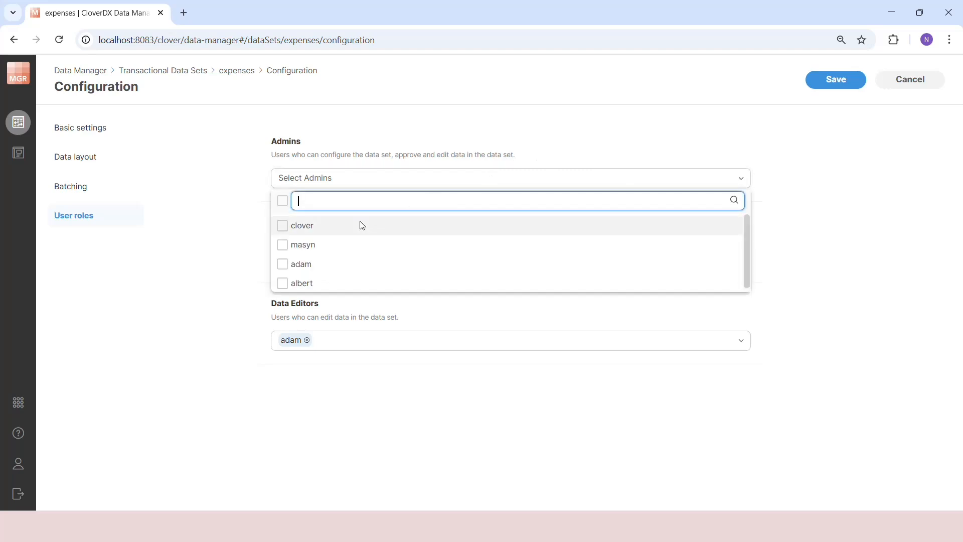
click(286, 230)
click(868, 246)
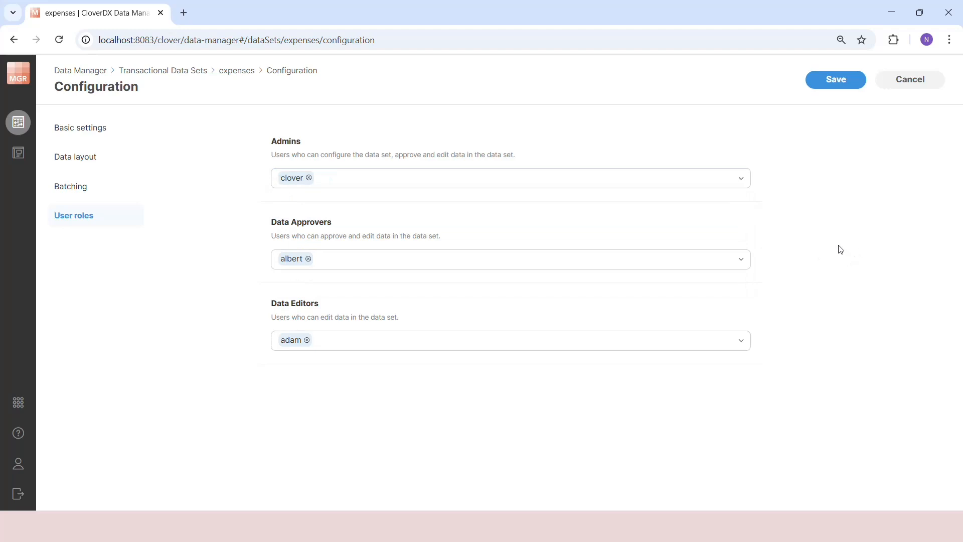
click(837, 81)
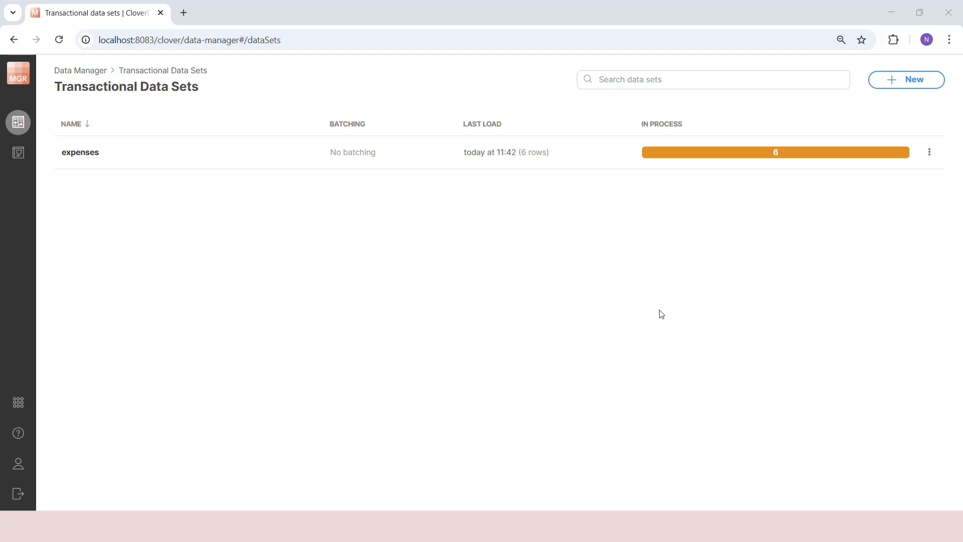
- Open the expenses data set and correct the stationery expense's category to Office Supplies
click(81, 154)
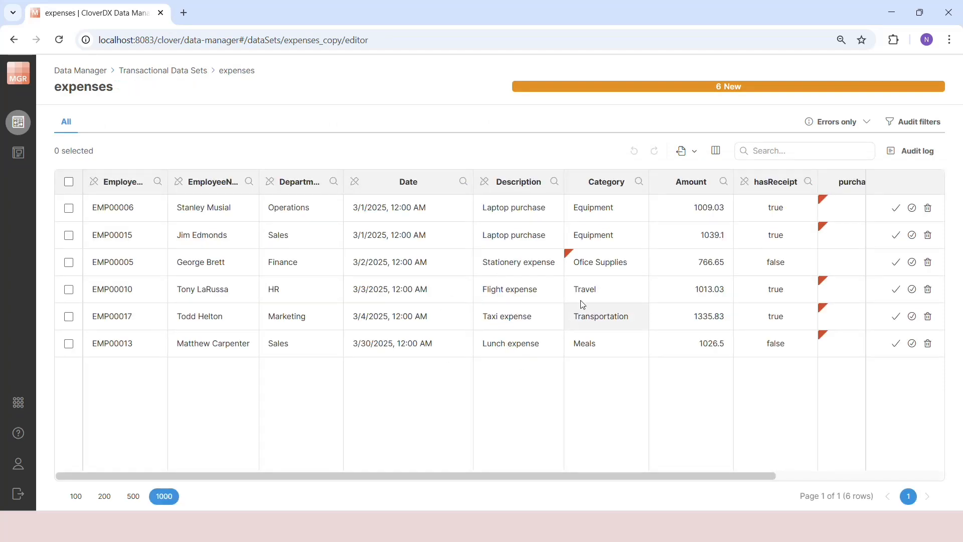
mouse_move(601, 265)
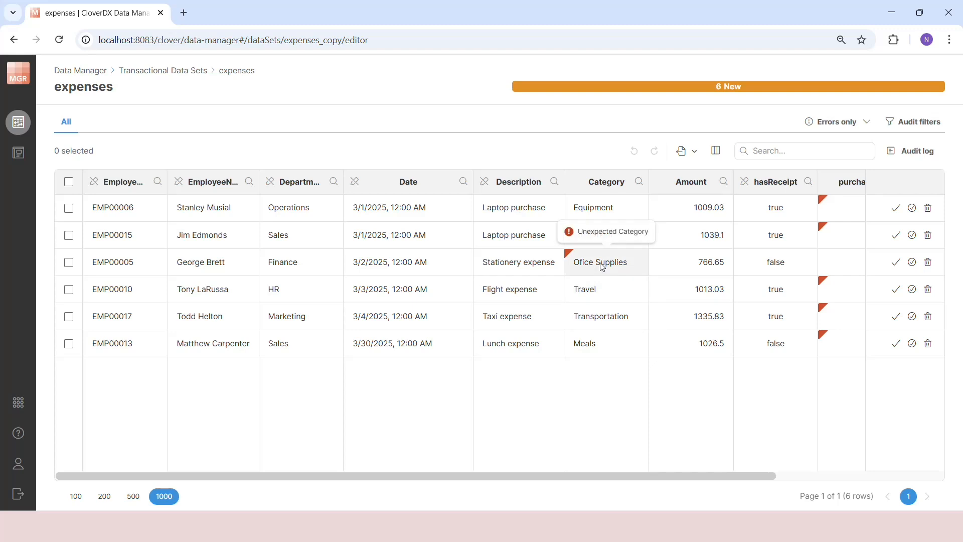
double_click(601, 264)
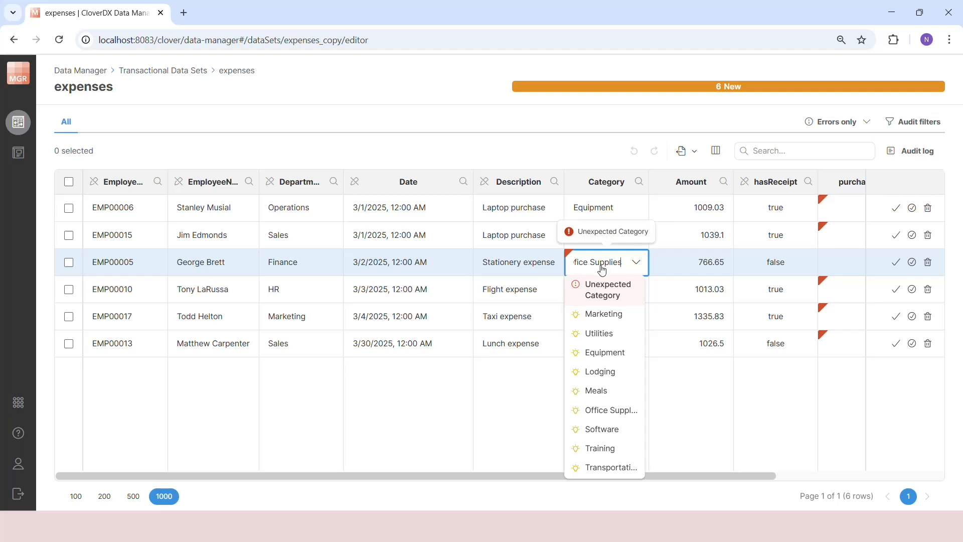
click(611, 410)
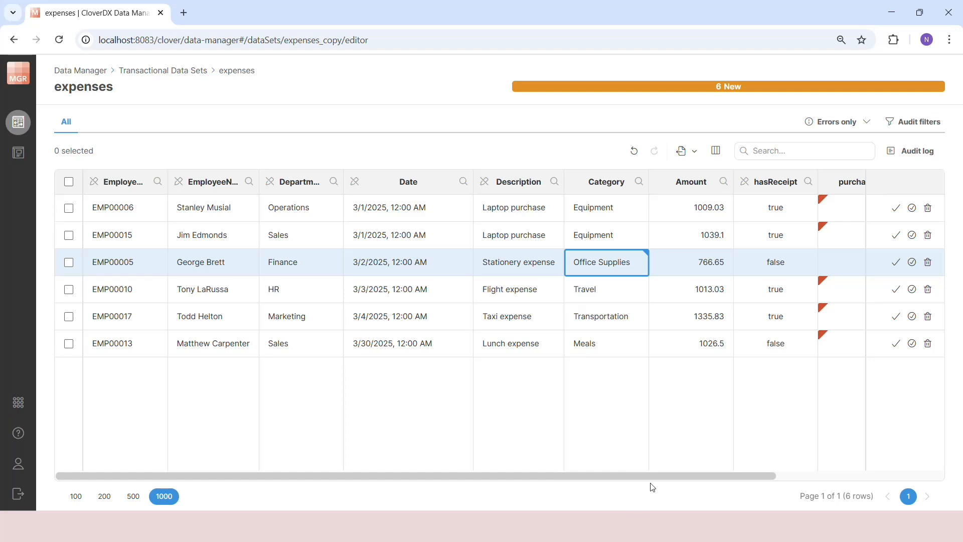
- Set the purchase approval to true for both laptop purchases and the flight expense
drag(655, 476, 717, 479)
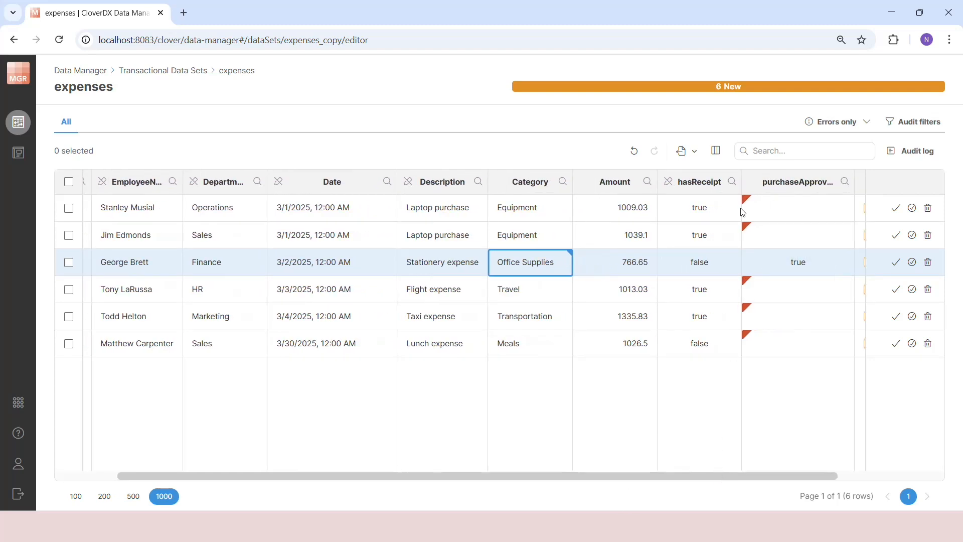
mouse_move(795, 207)
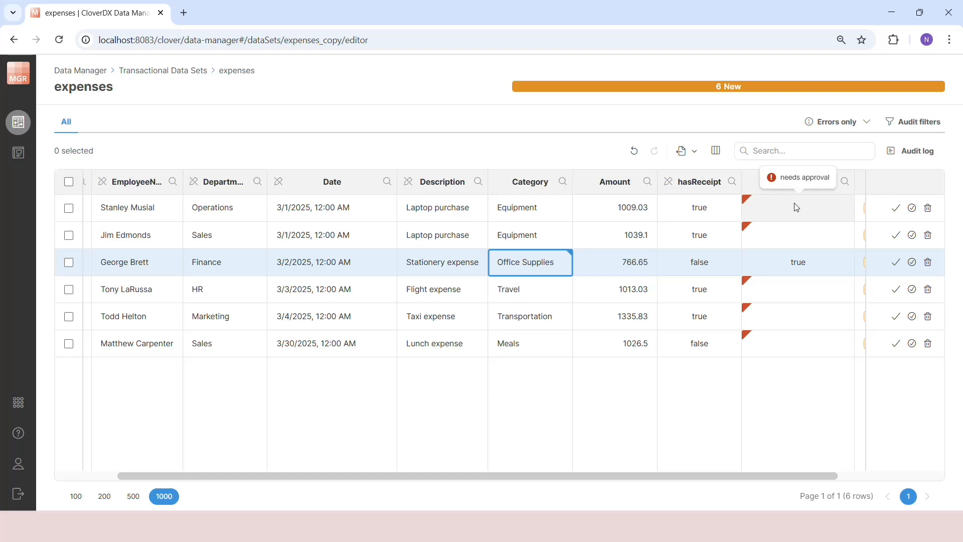
double_click(817, 207)
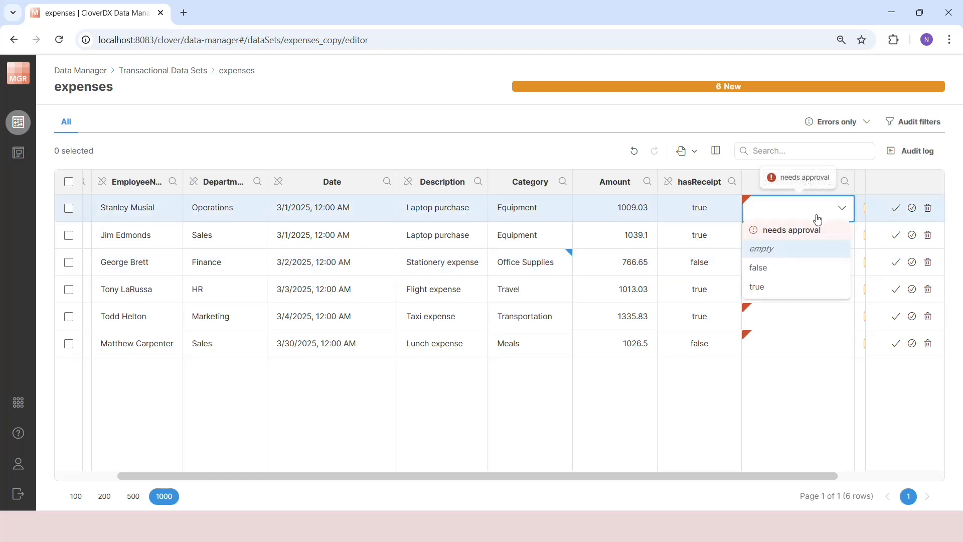
click(772, 285)
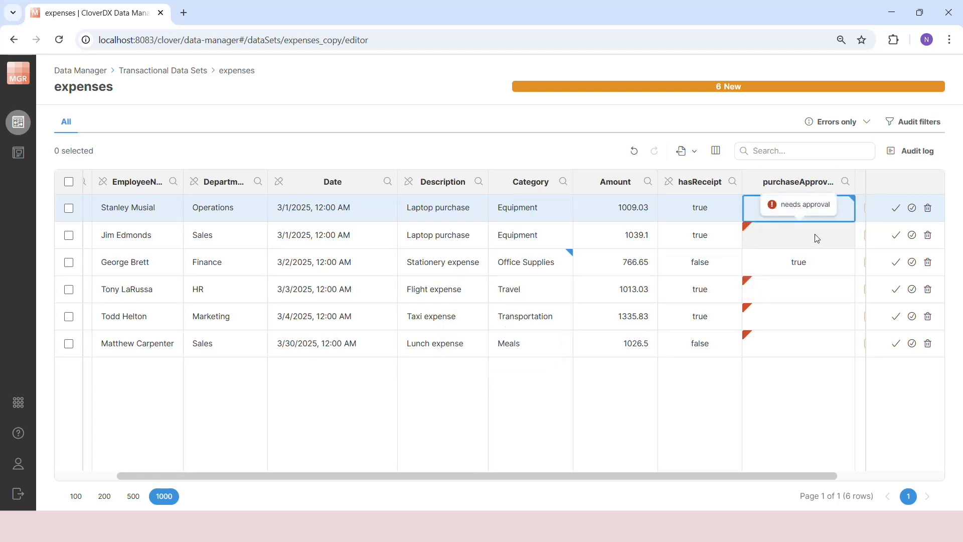
double_click(817, 238)
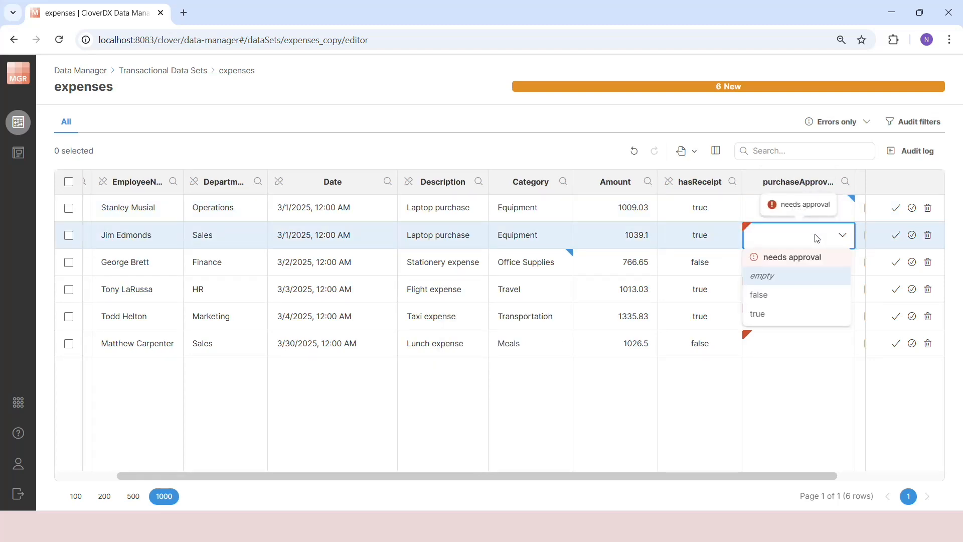
click(791, 315)
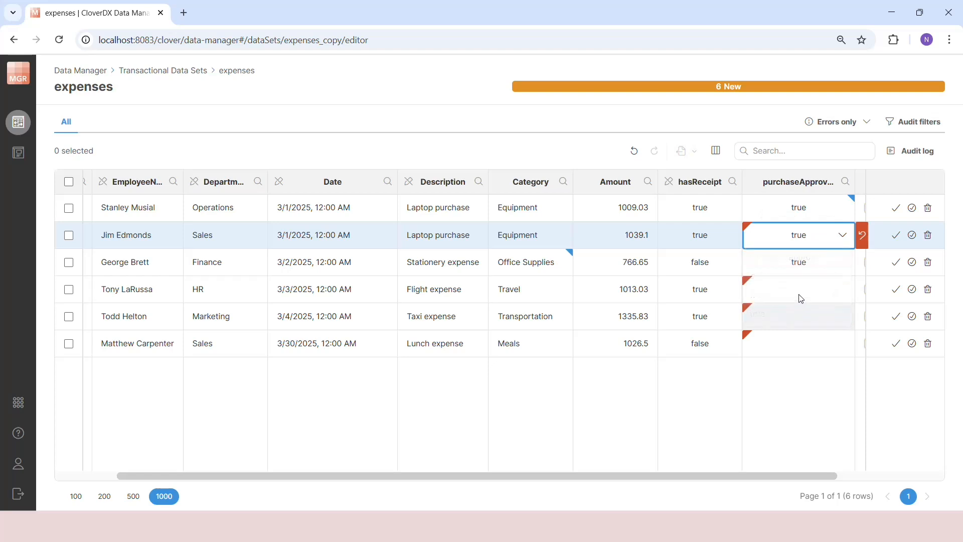
double_click(805, 294)
click(783, 367)
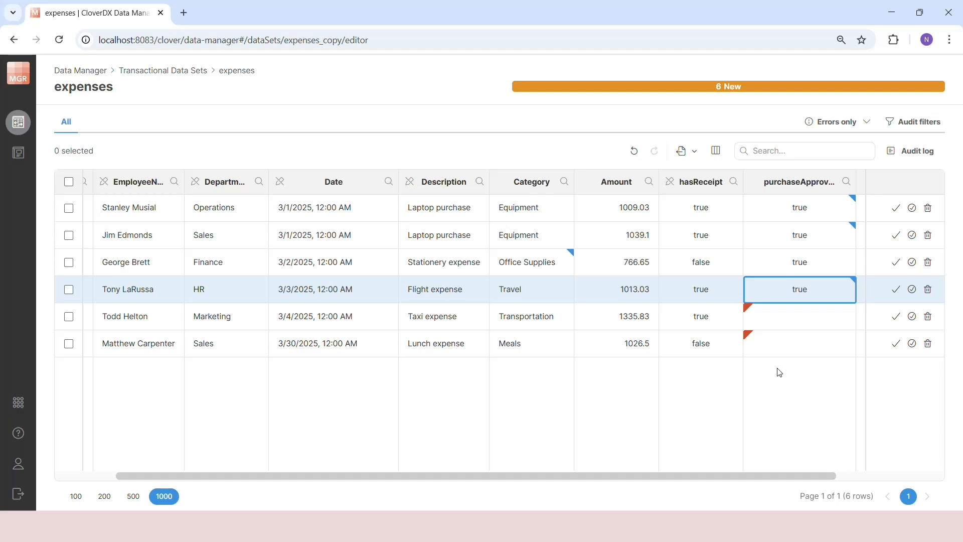
- Correct the taxi expense's amount to 135.83 and set its purchase approval to true
double_click(633, 323)
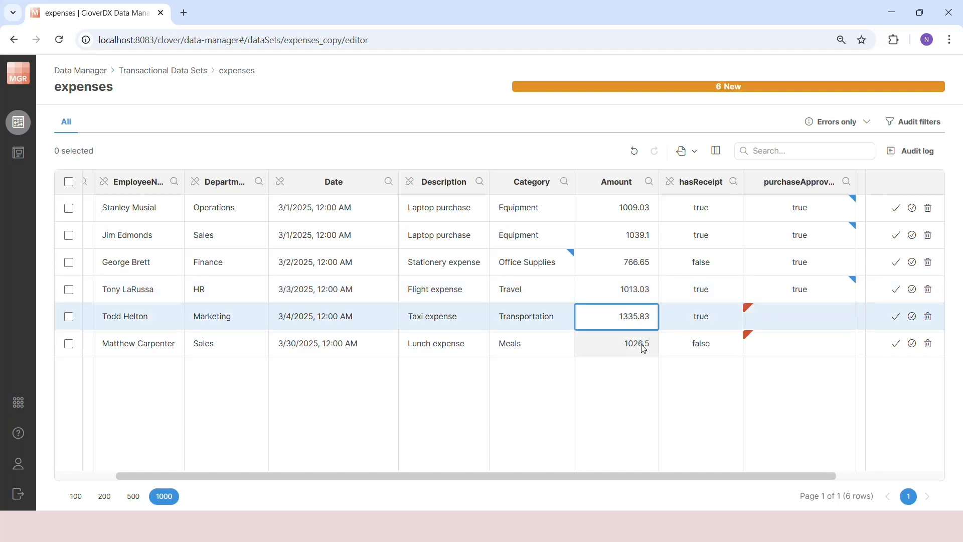
key(BackSpace)
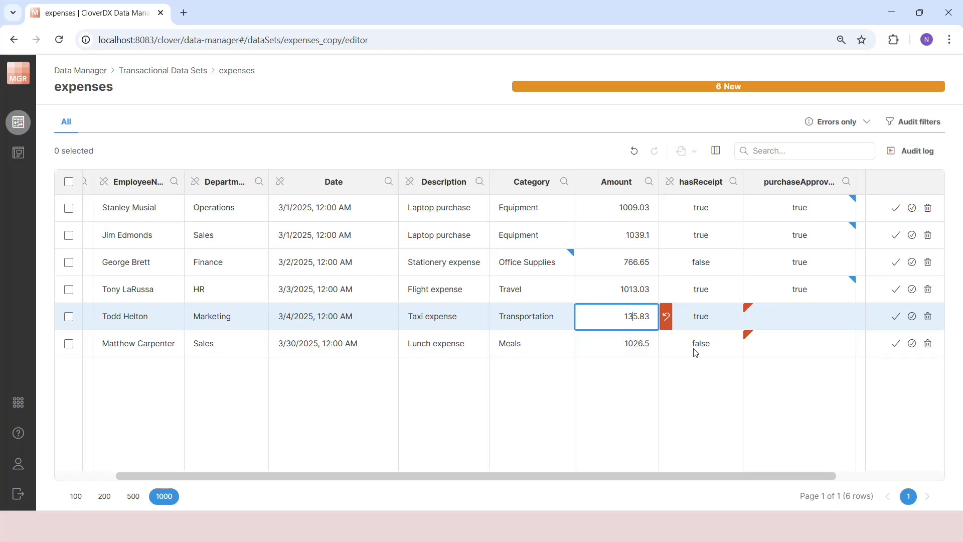
mouse_move(819, 339)
click(832, 320)
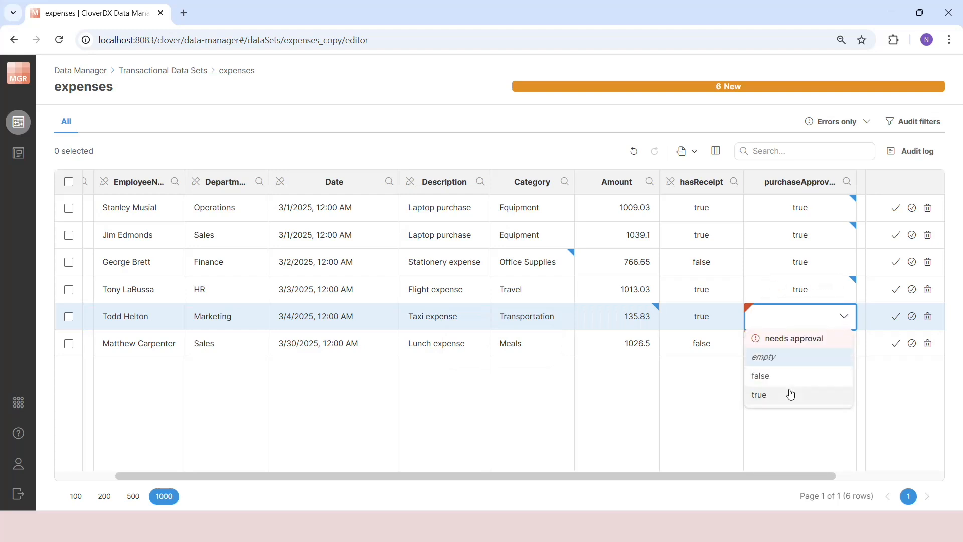
click(786, 394)
- Set the purchase approval of the lunch expense to false
mouse_move(795, 214)
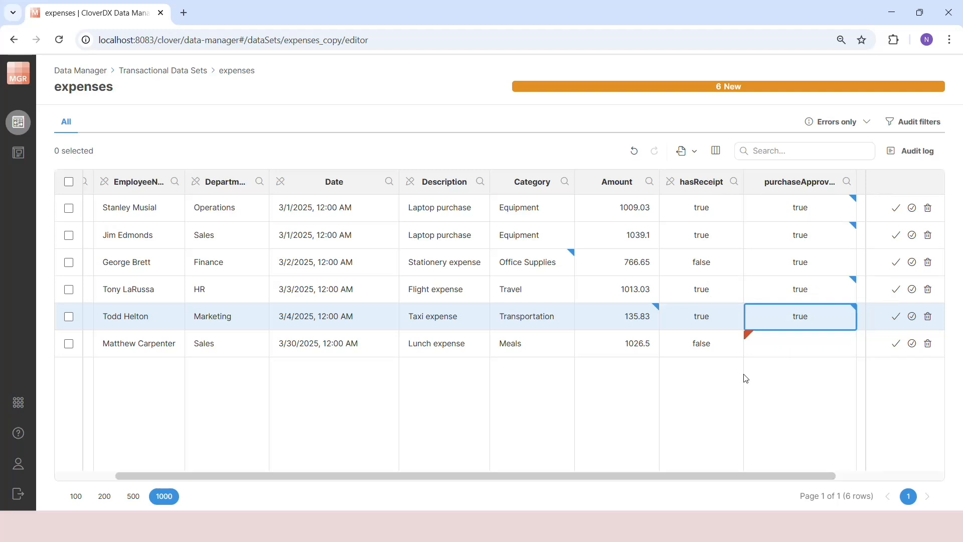
click(805, 352)
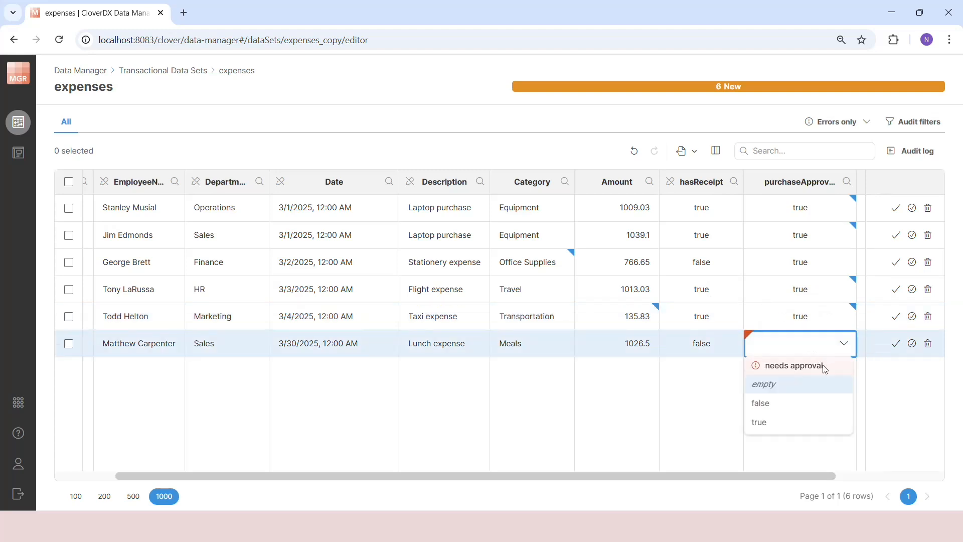
click(795, 412)
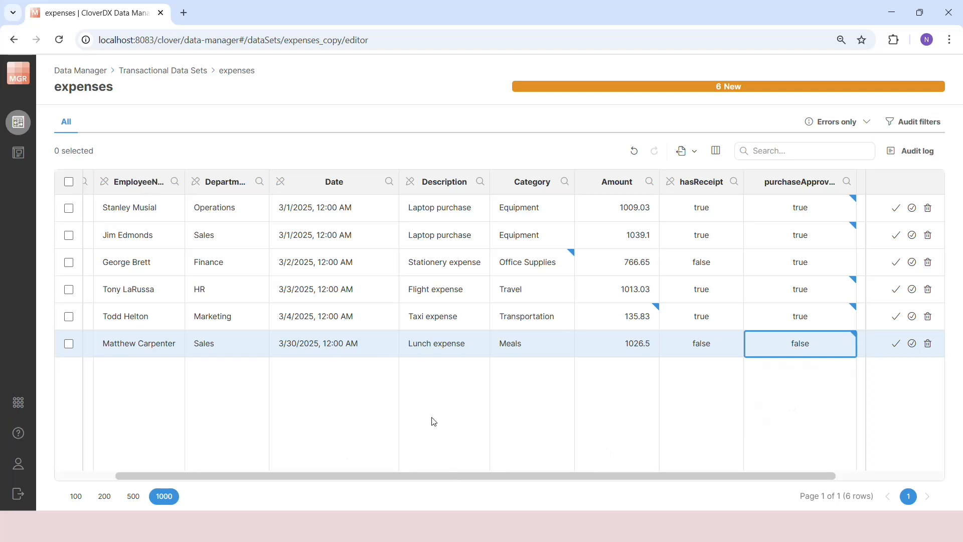
- Mark all records in the expenses data set as edited and reopen the data set from the list
click(69, 182)
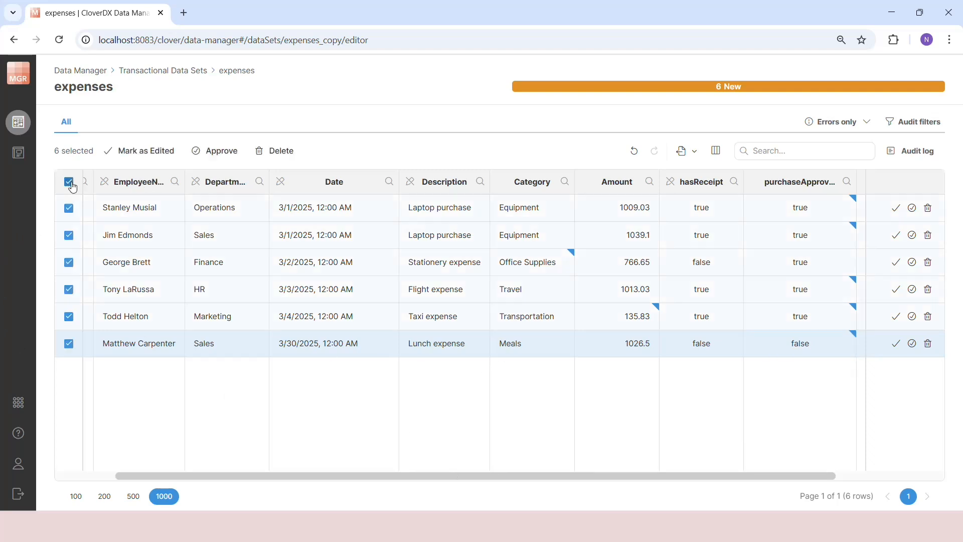
click(137, 152)
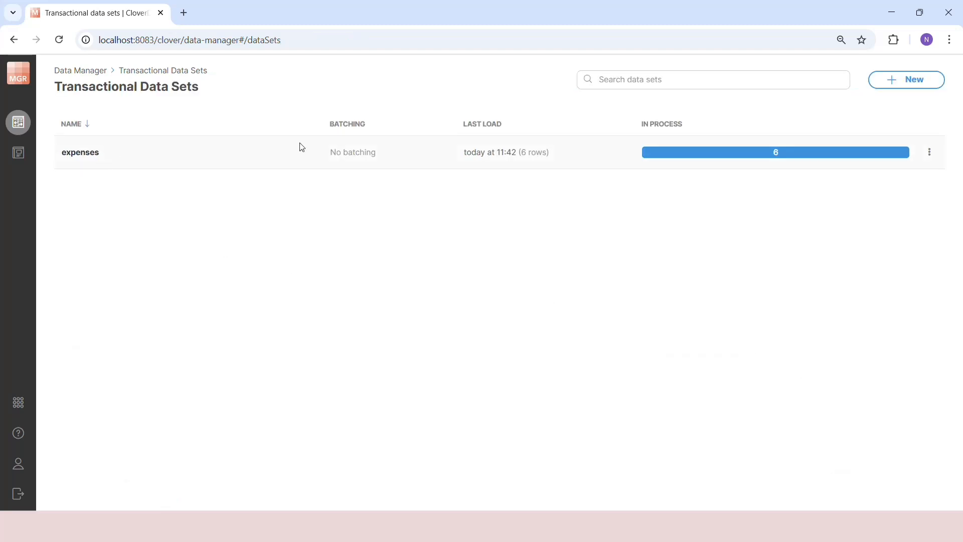
click(81, 152)
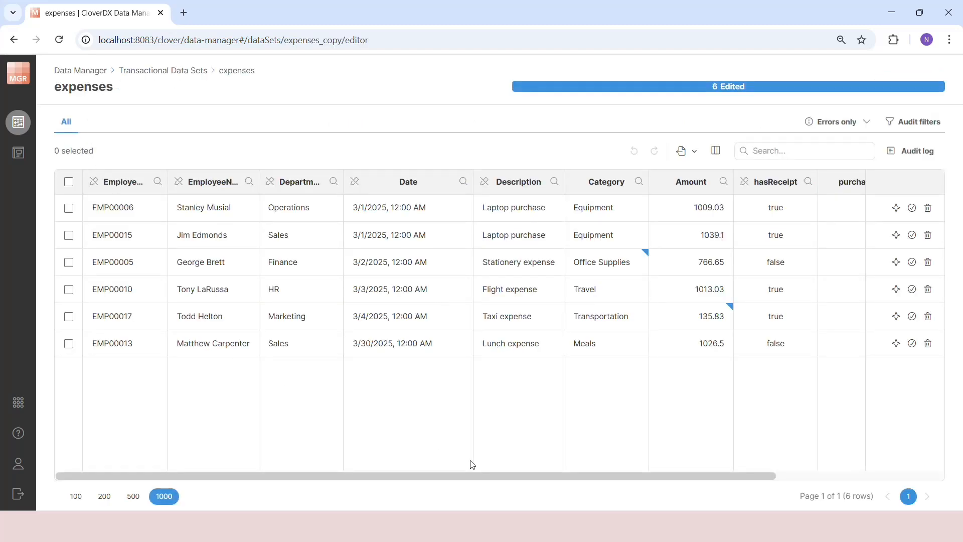
- Approve all records in the expenses data set at once
drag(472, 475, 586, 475)
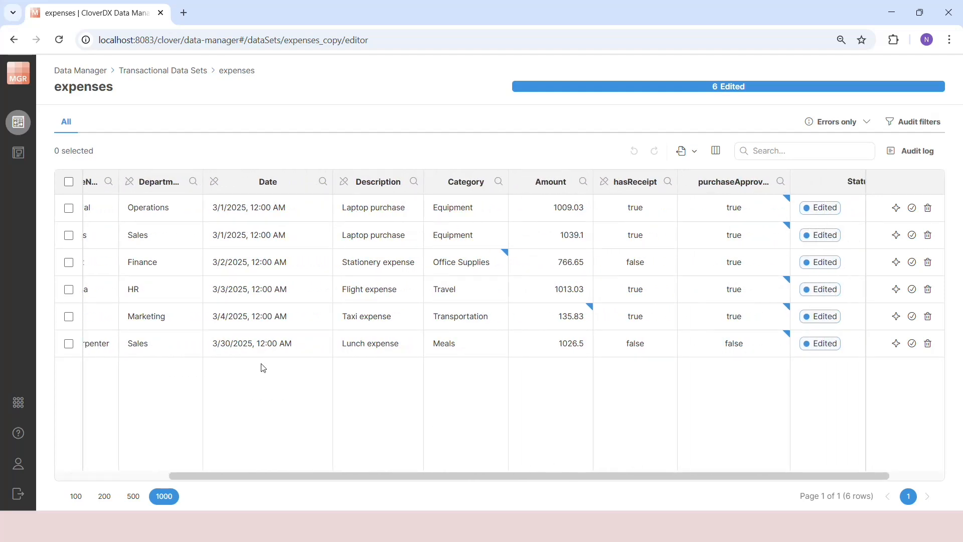
click(69, 182)
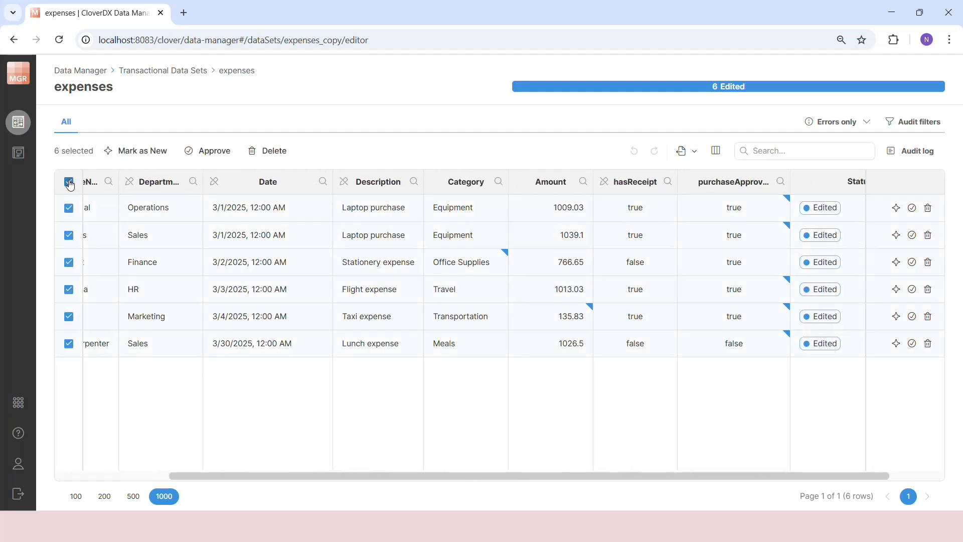
click(215, 151)
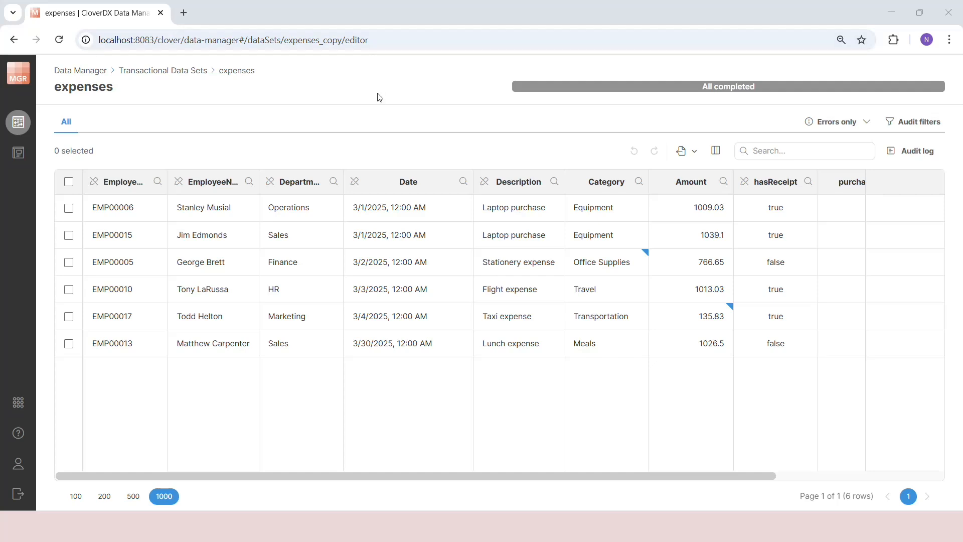
- Enable batching in the expenses data set's configuration with Department as the batch key column, and save it
click(168, 70)
click(928, 152)
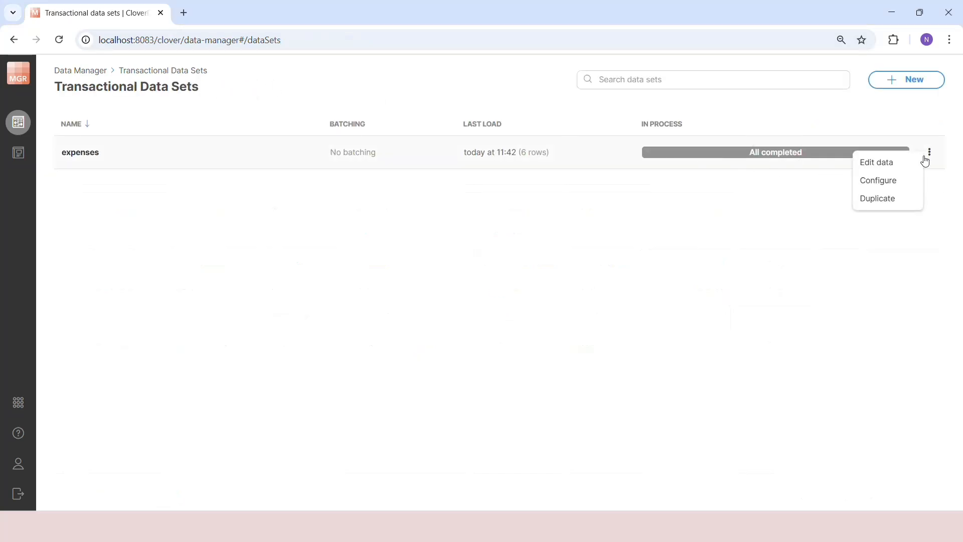
click(898, 182)
click(81, 192)
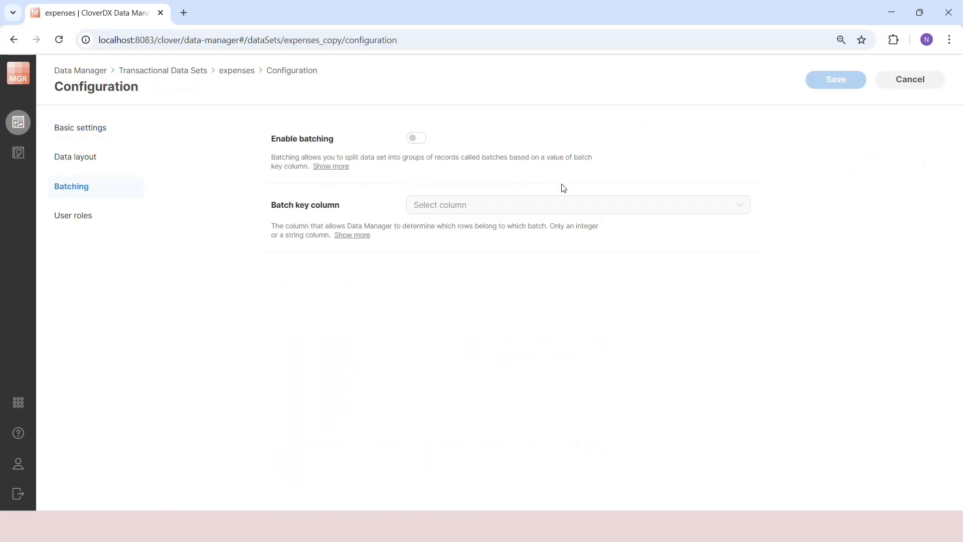
click(416, 139)
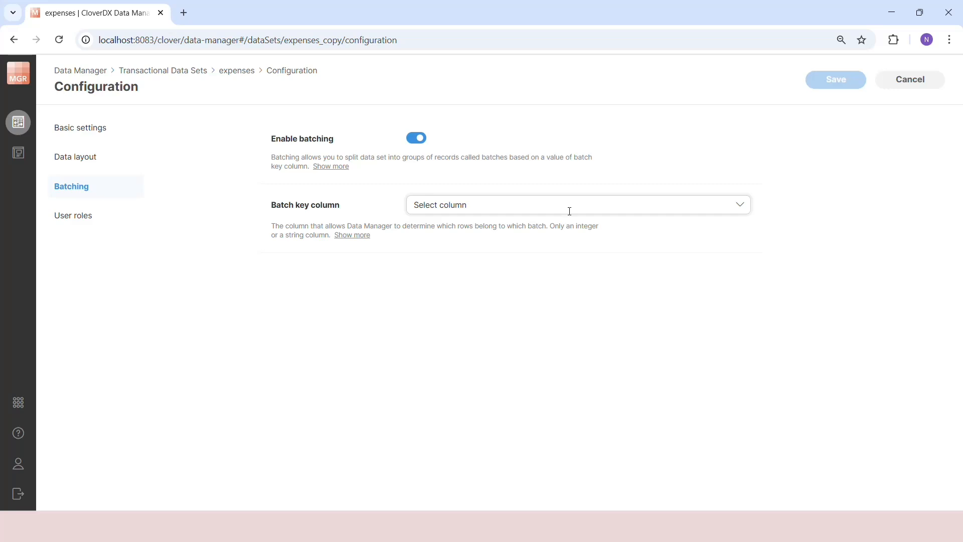
click(570, 207)
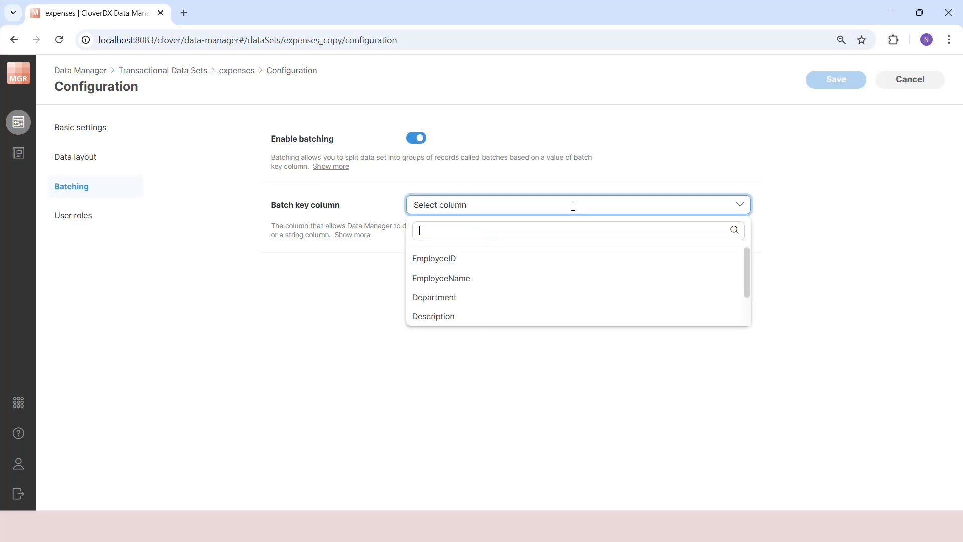
click(466, 301)
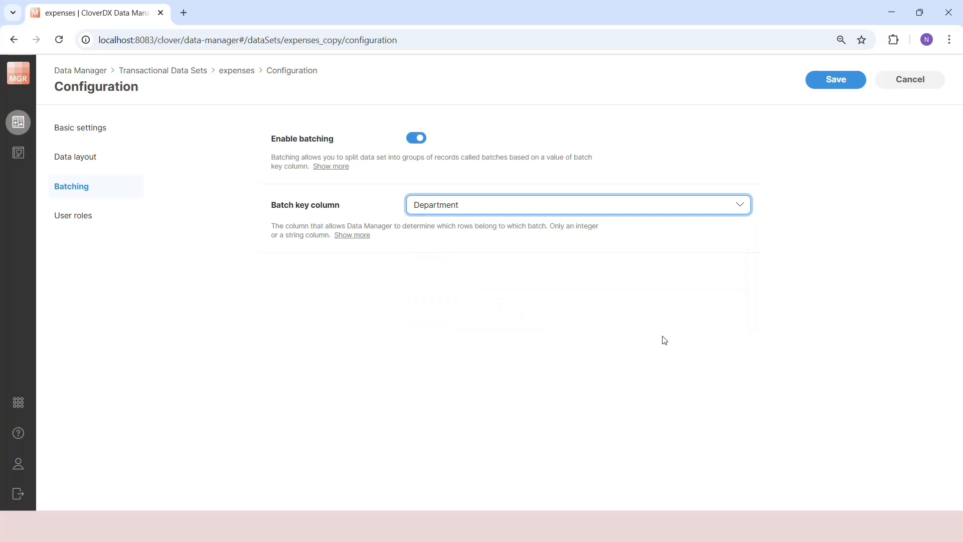
click(850, 81)
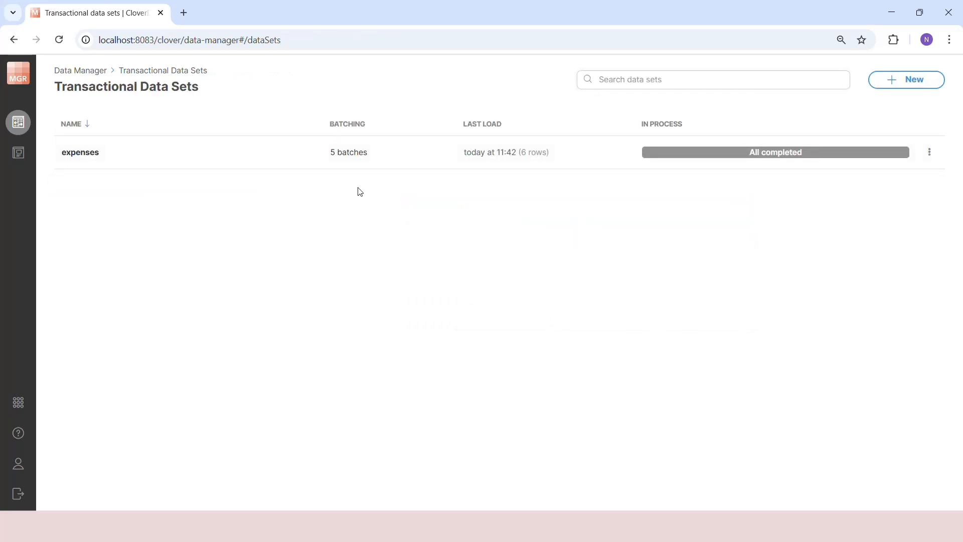
- Open the expenses data set's batches and view the records of the Operations batch
click(74, 157)
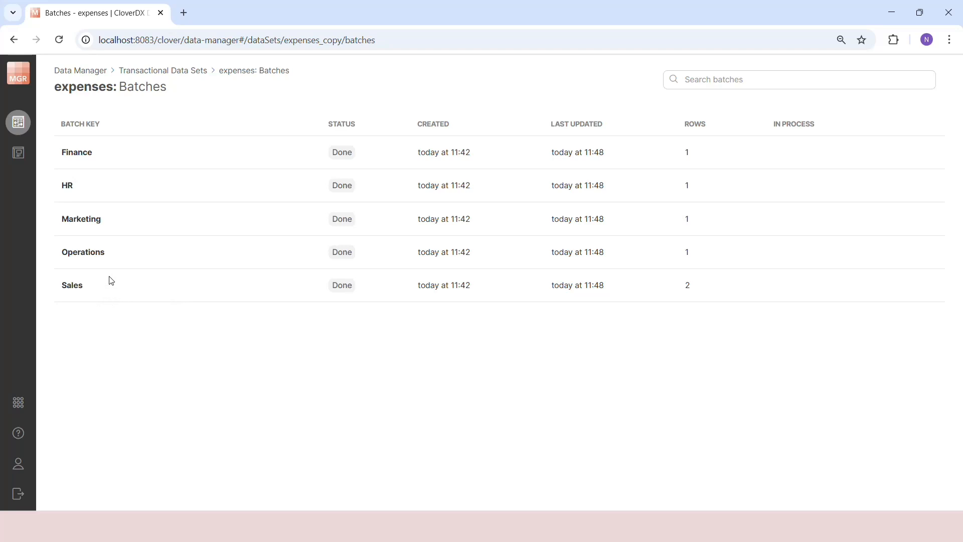
click(82, 255)
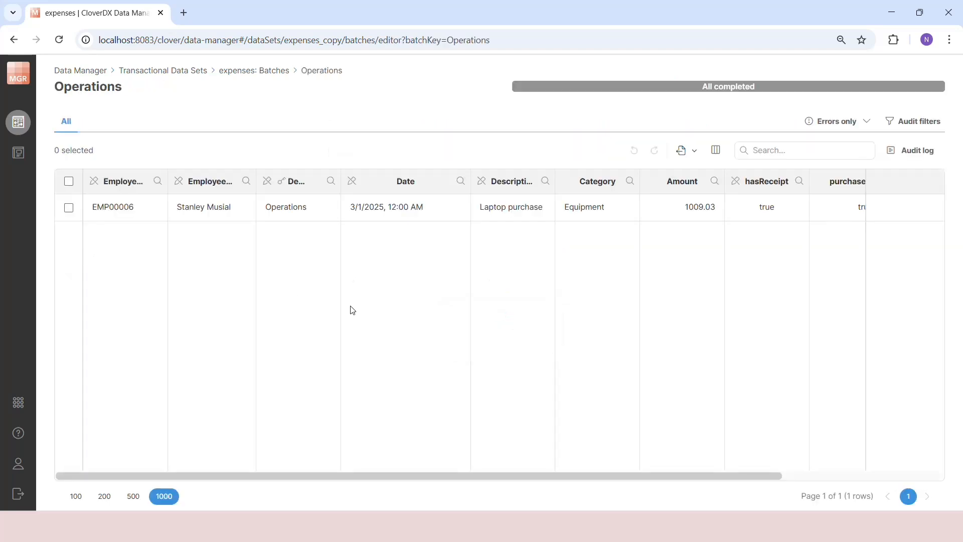